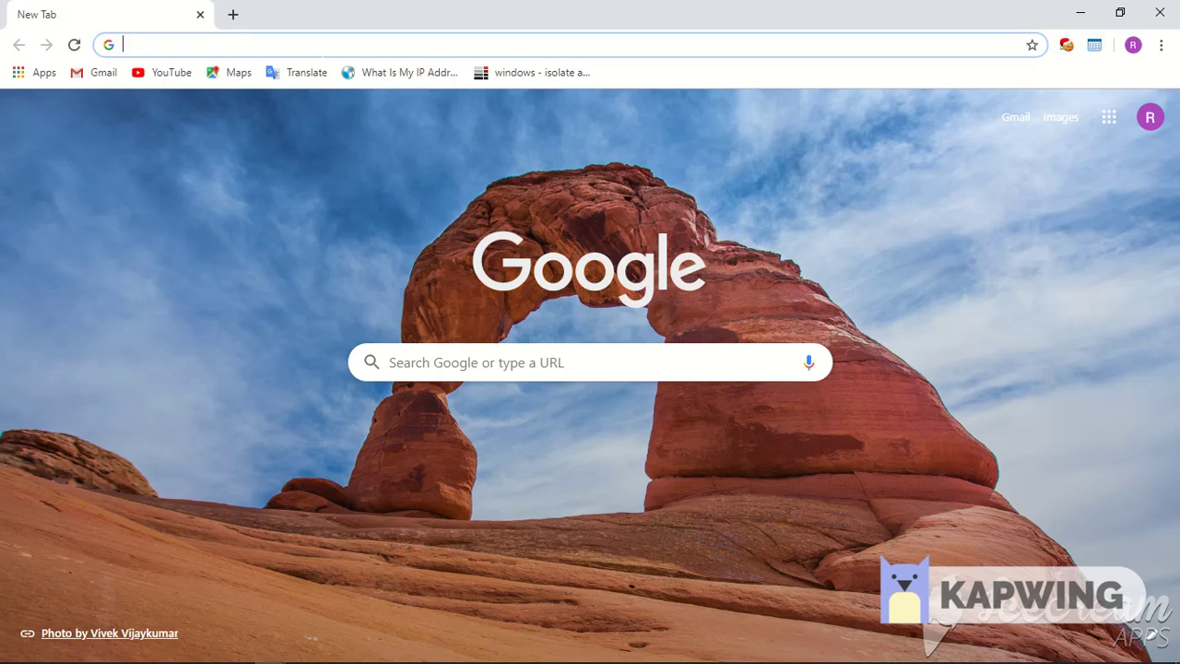
Check the current public IP address on whatismyipaddress.com and close that page
left_click(413, 74)
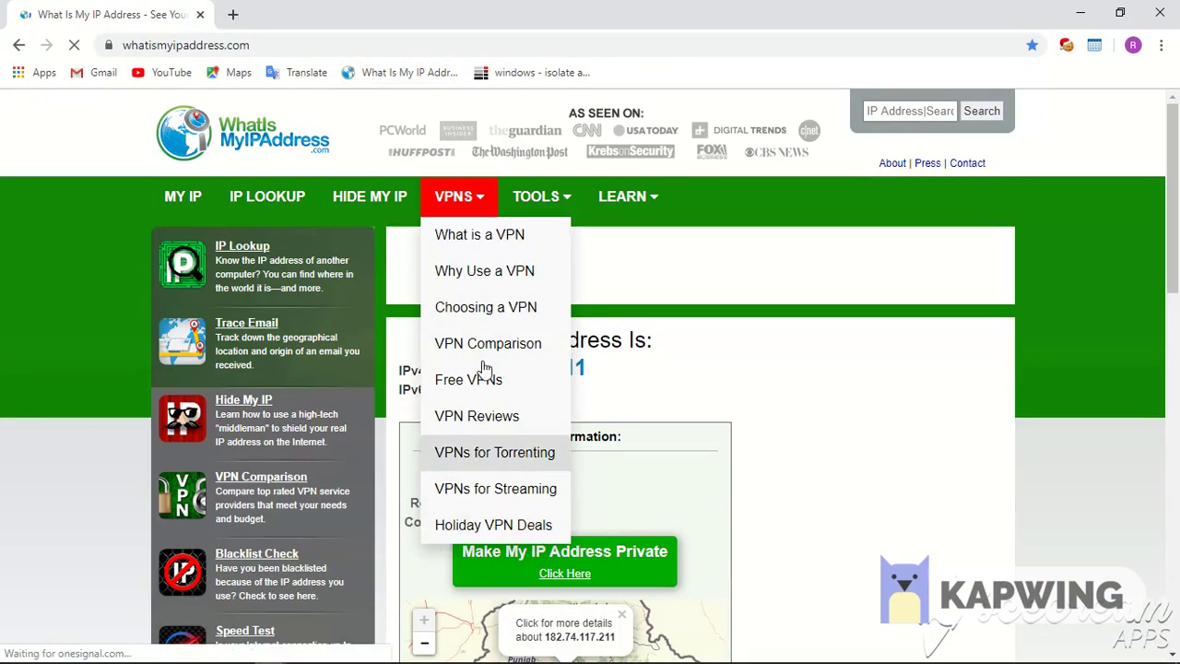
left_click(233, 14)
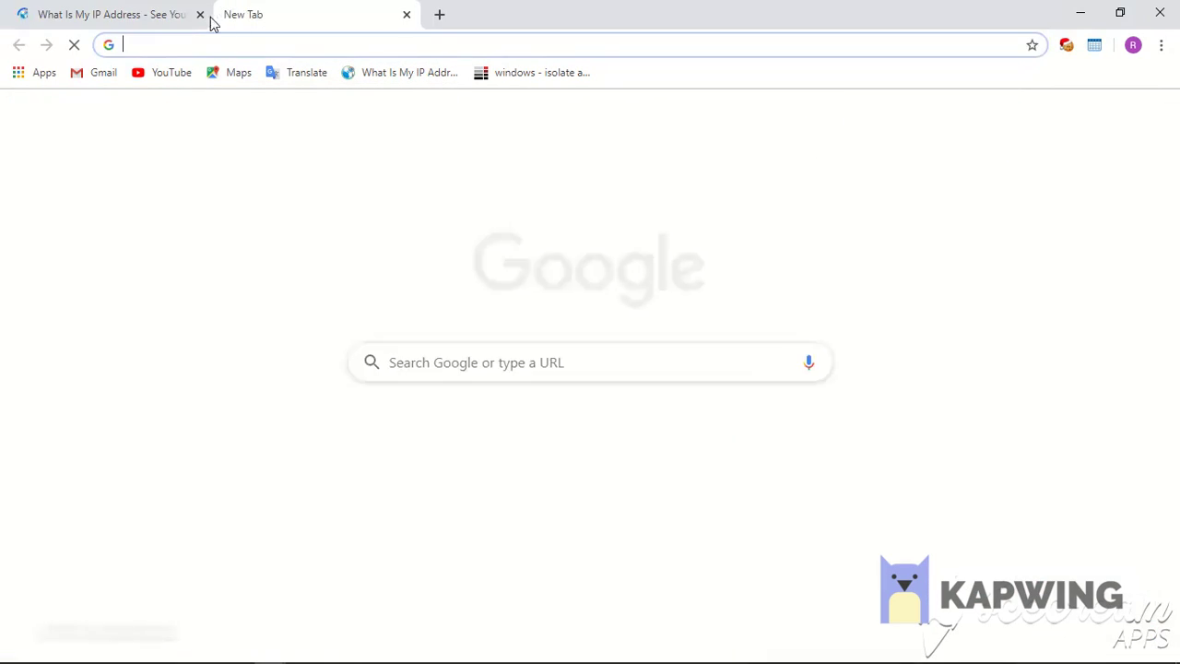
left_click(198, 16)
left_click(200, 16)
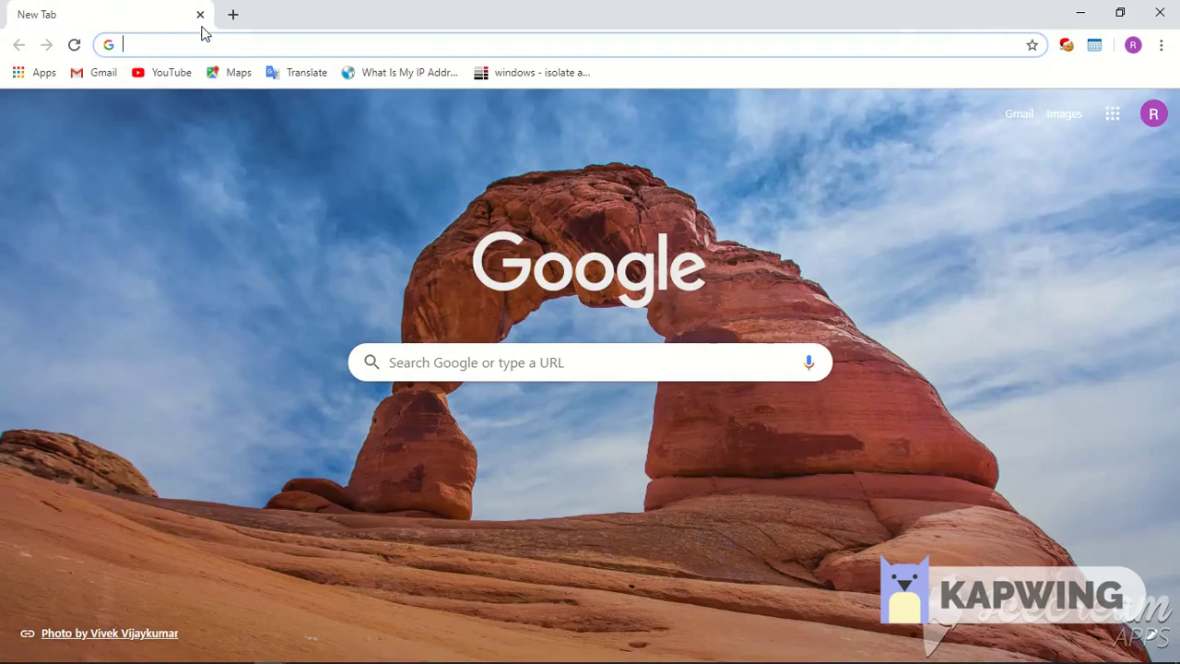
Open primevideo.com, search for "vikings season 6" and look through the results
type("pr")
key("Return")
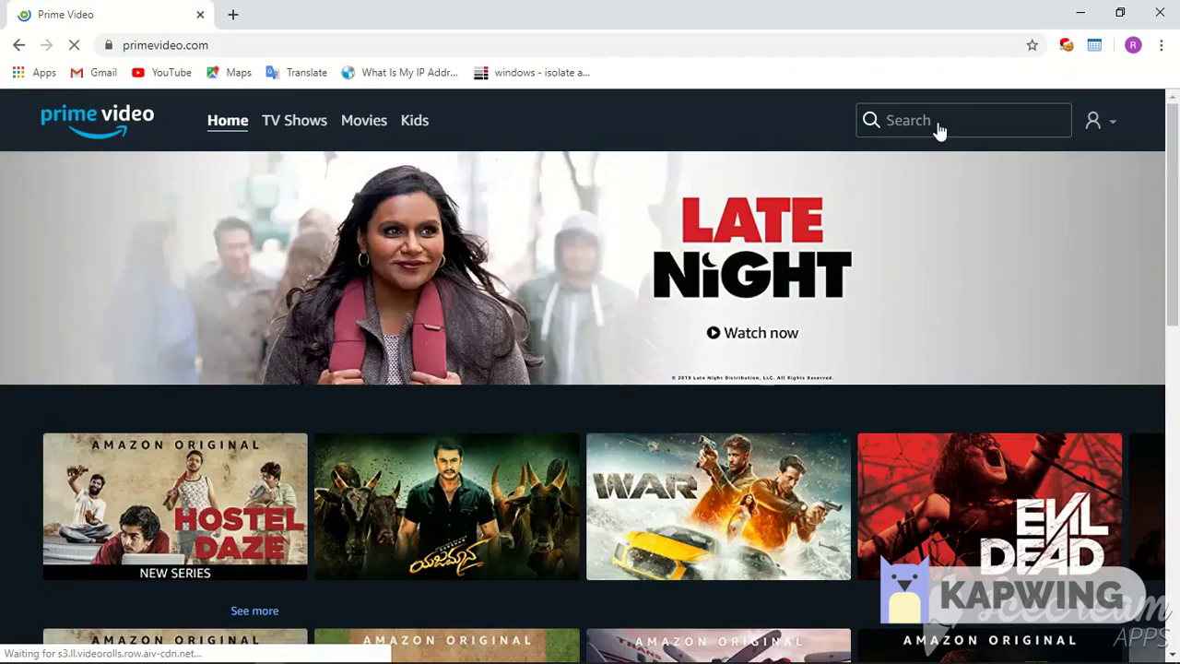
left_click(937, 127)
type("vikings")
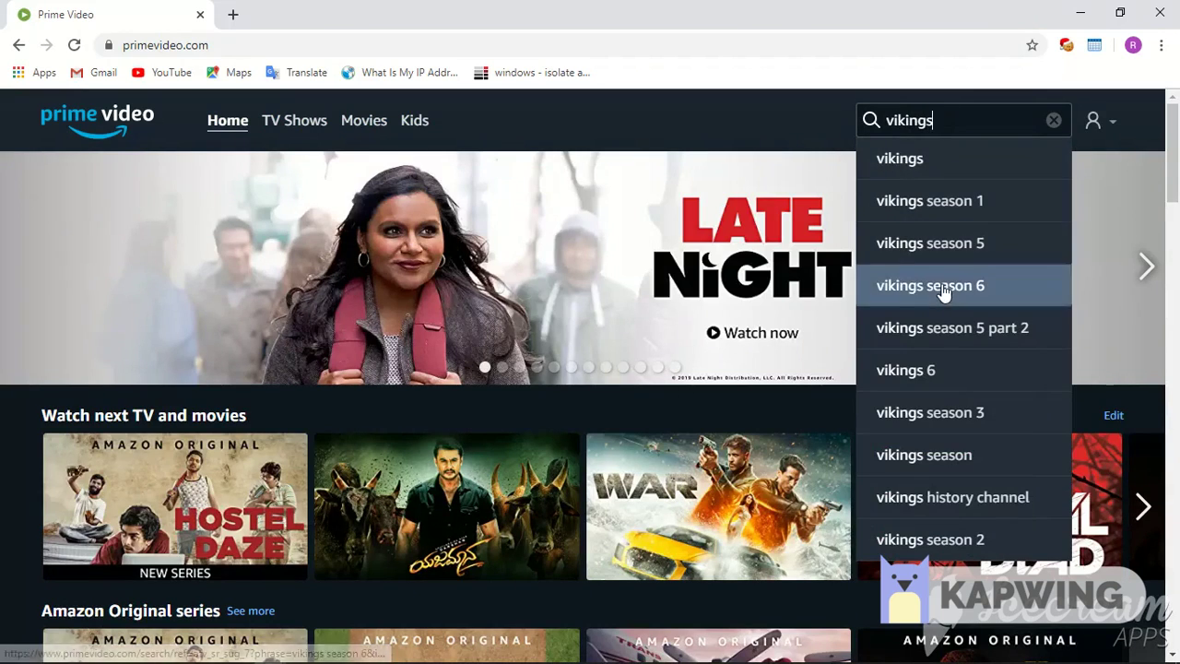
left_click(937, 285)
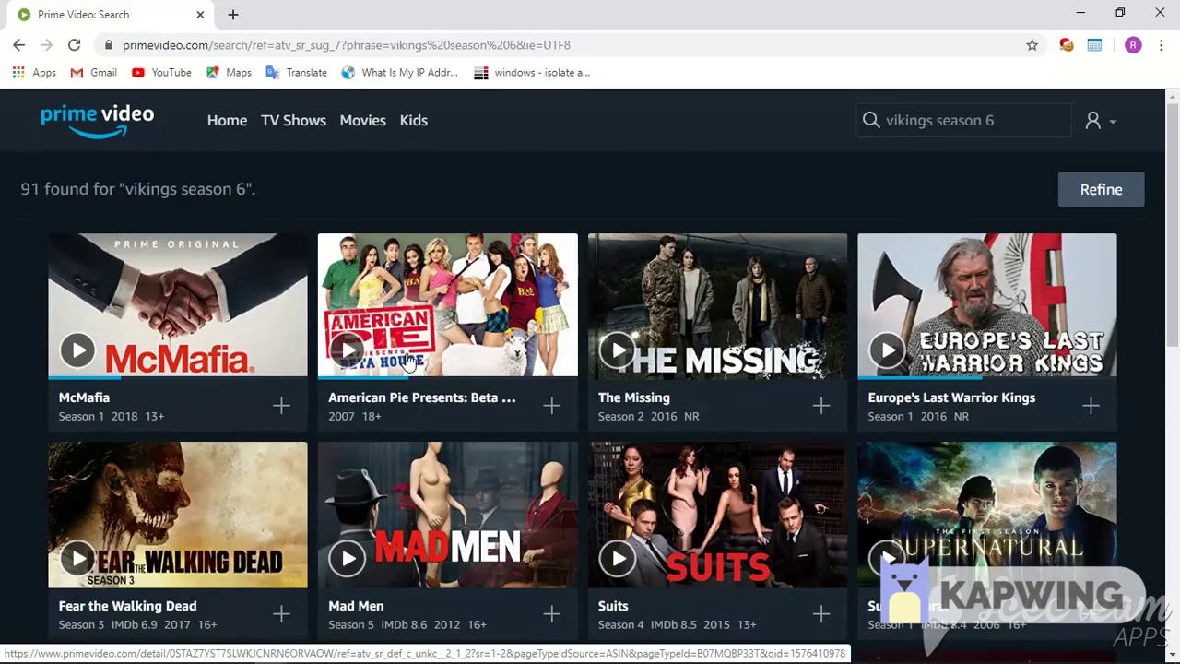
scroll(886, 402, "down", 4)
scroll(887, 403, "down", 3)
scroll(887, 403, "up", 8)
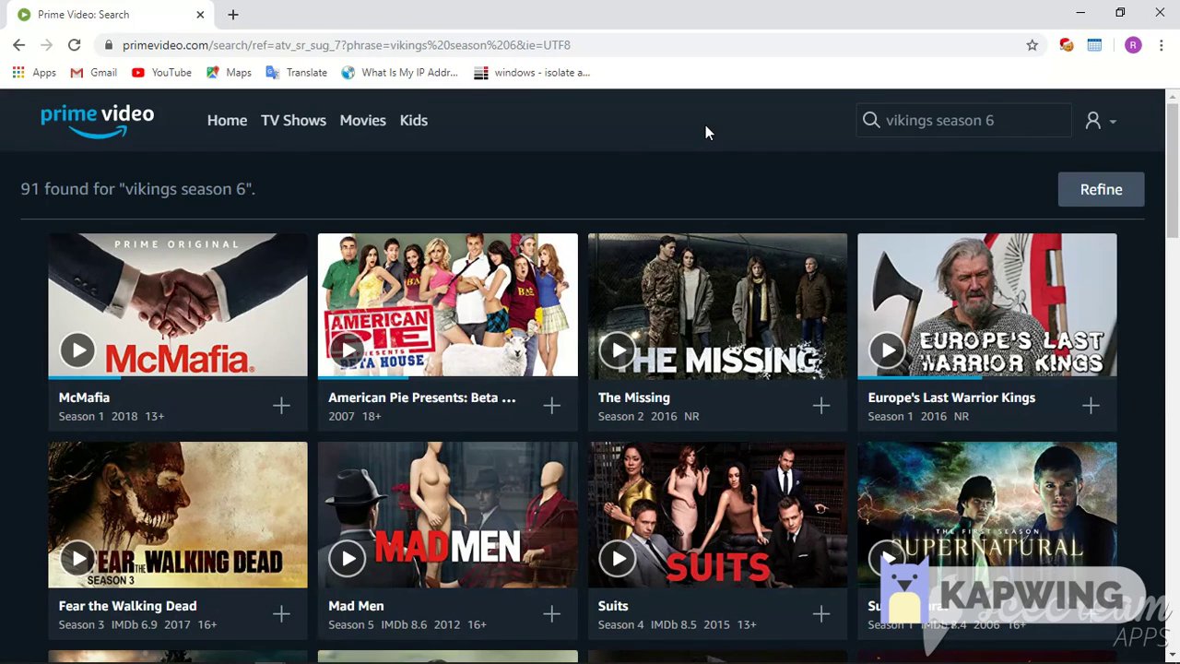
Minimize the browser and launch the DroidVPN application from the DroidVPN_PC_v3.1.4b folder on the desktop
left_click(1079, 13)
double_click(354, 124)
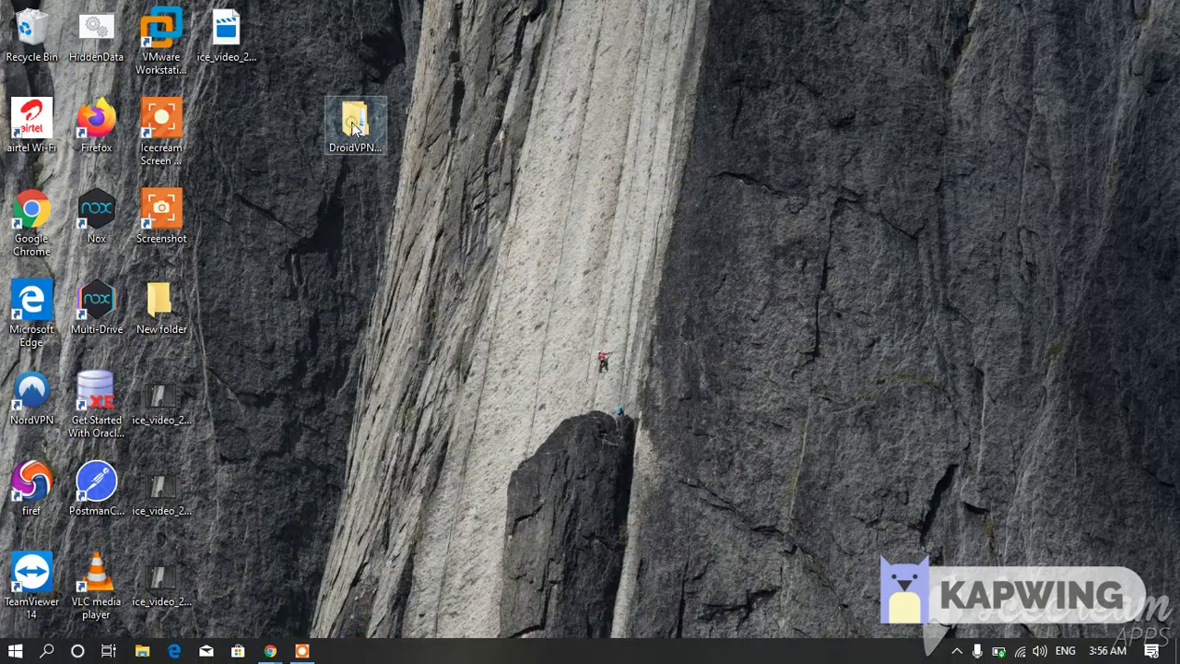
double_click(261, 276)
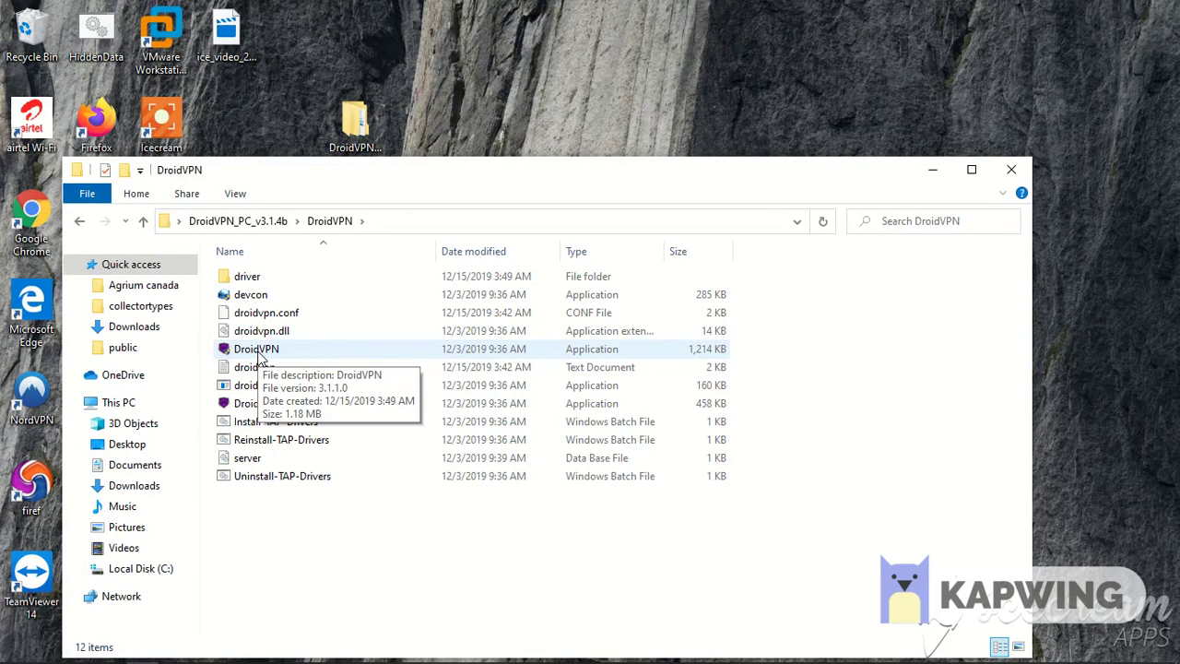
double_click(260, 356)
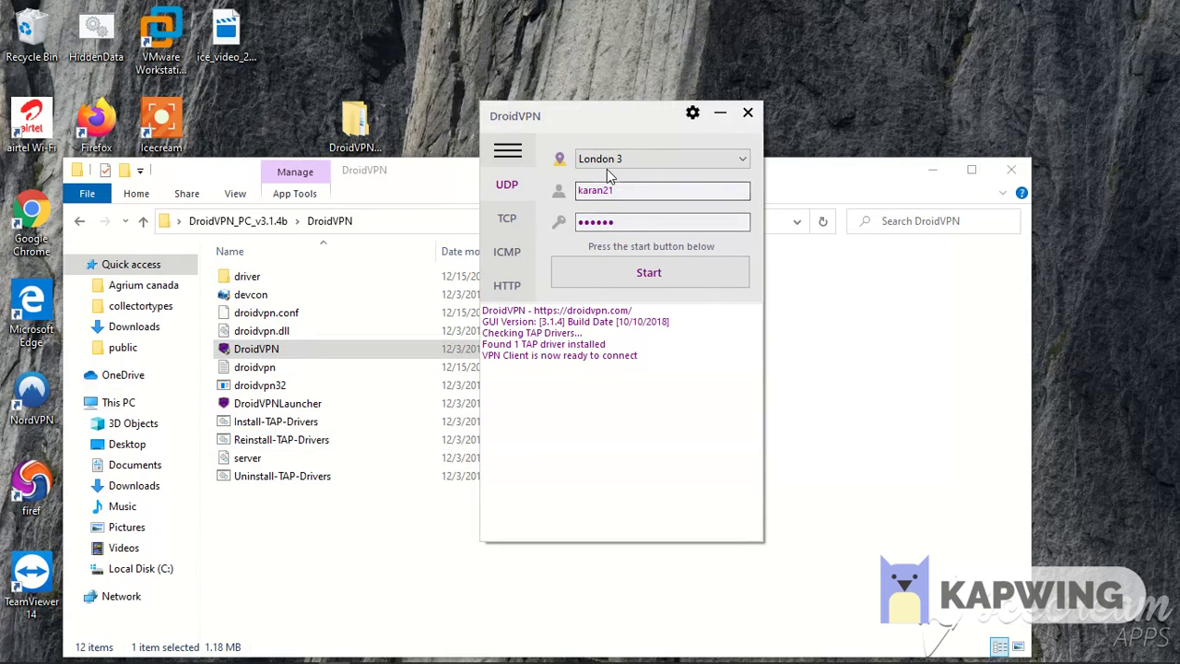
Connect DroidVPN through the London 3 server over UDP and allow the tunneling engine through the firewall
left_click(620, 162)
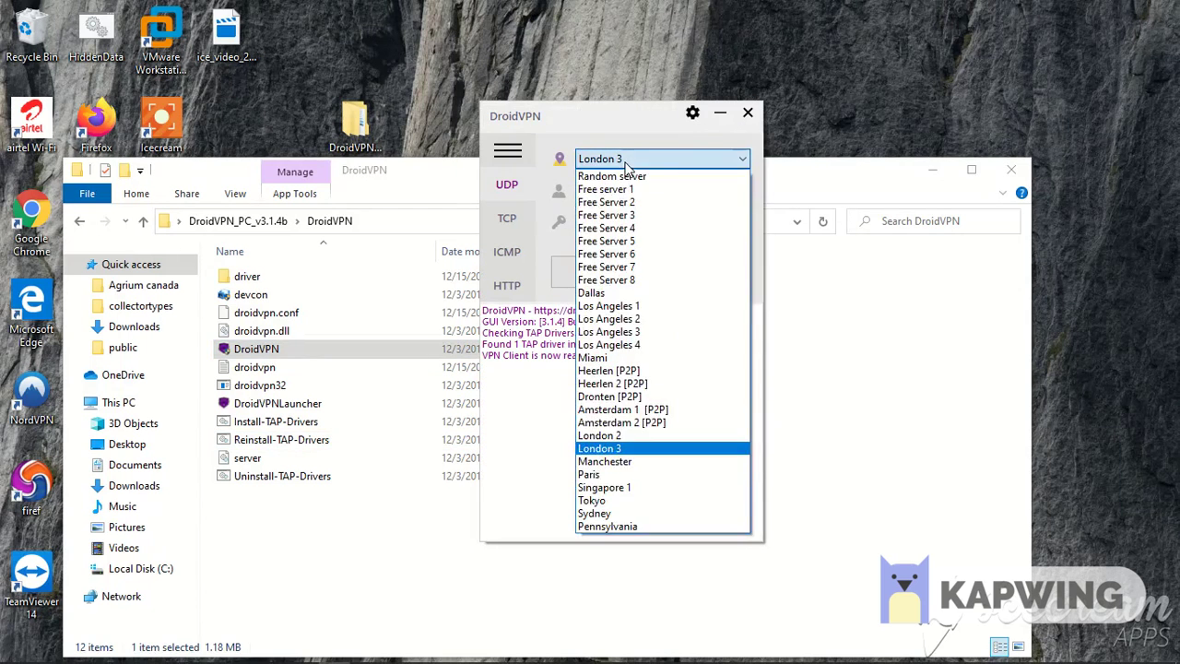
left_click(613, 449)
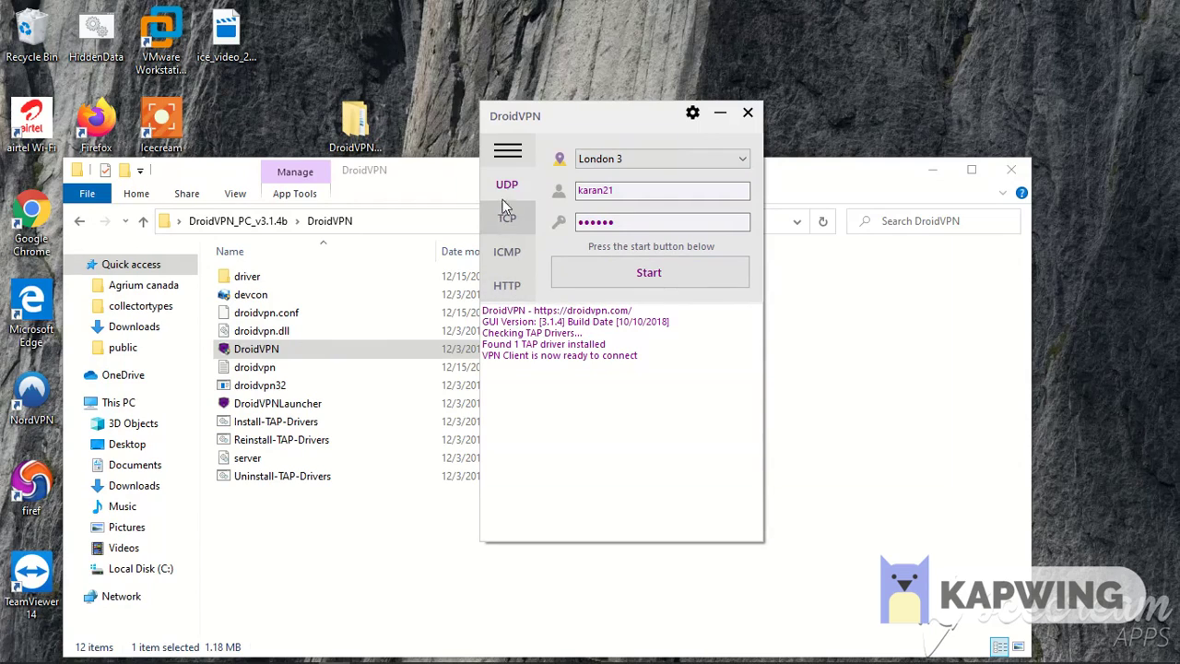
left_click(597, 274)
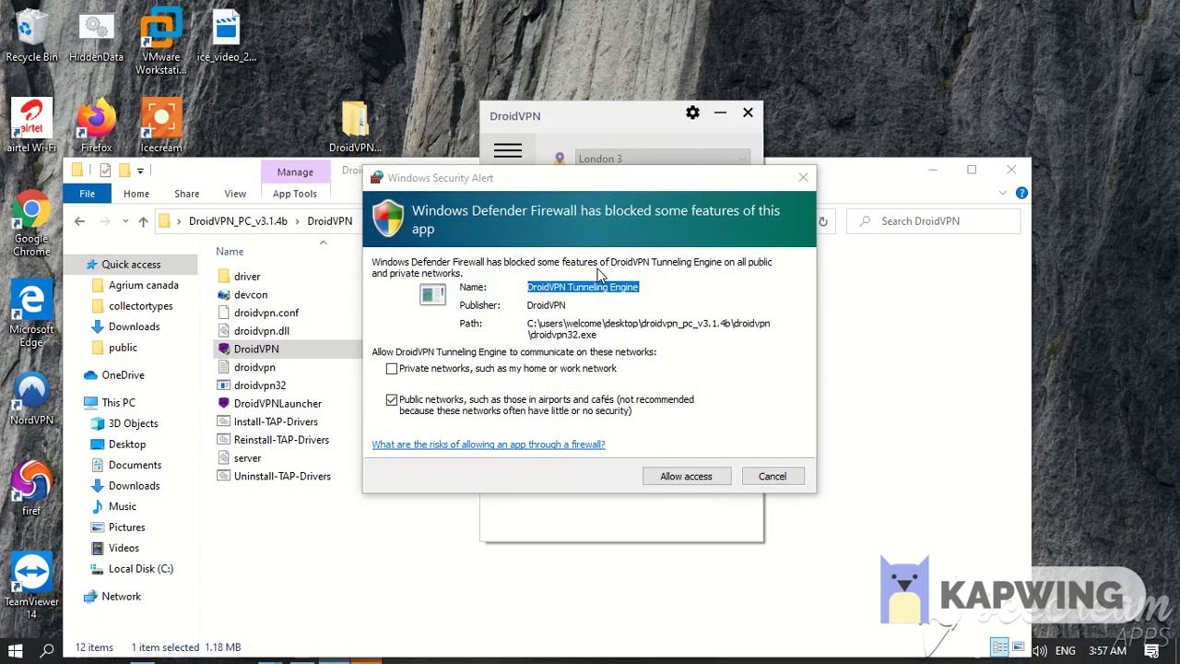
left_click(665, 478)
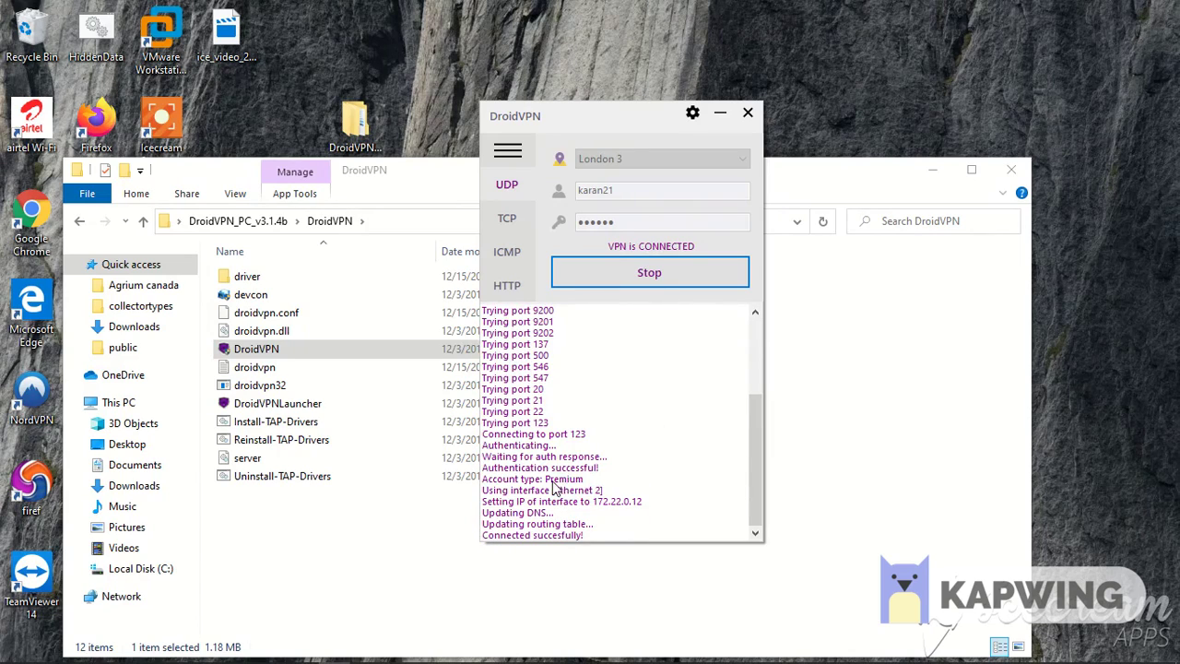
Minimize the VPN and folder windows, switch to Chrome's Prime Video search window and load the primevideo.com home page
left_click(720, 114)
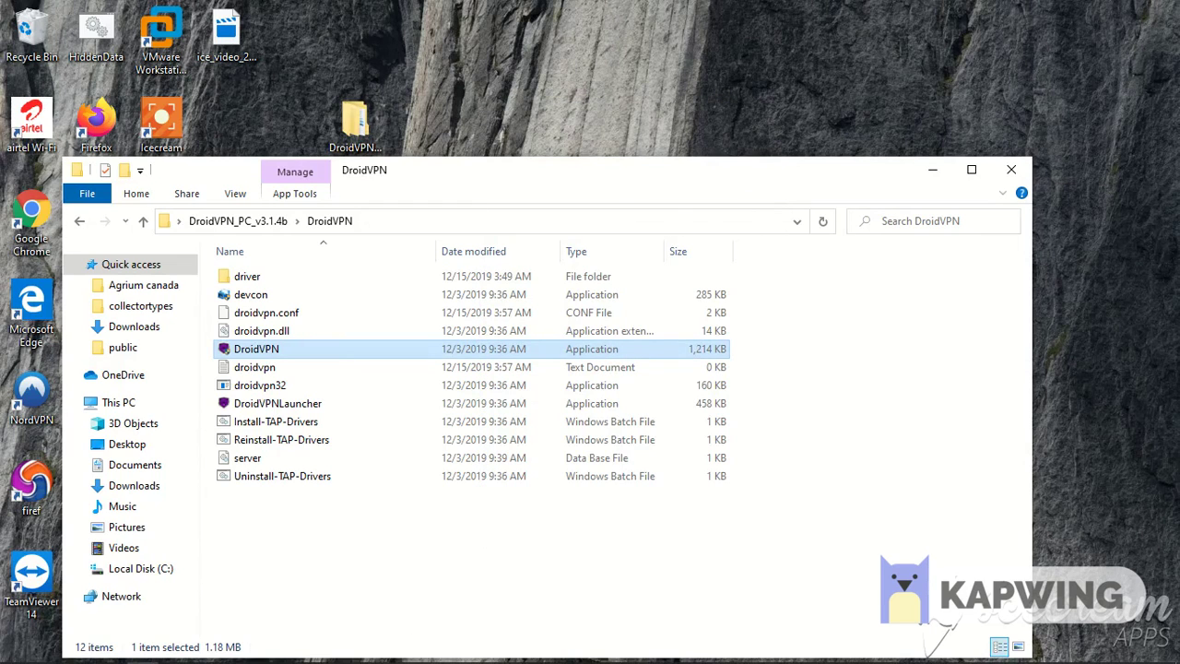
left_click(927, 177)
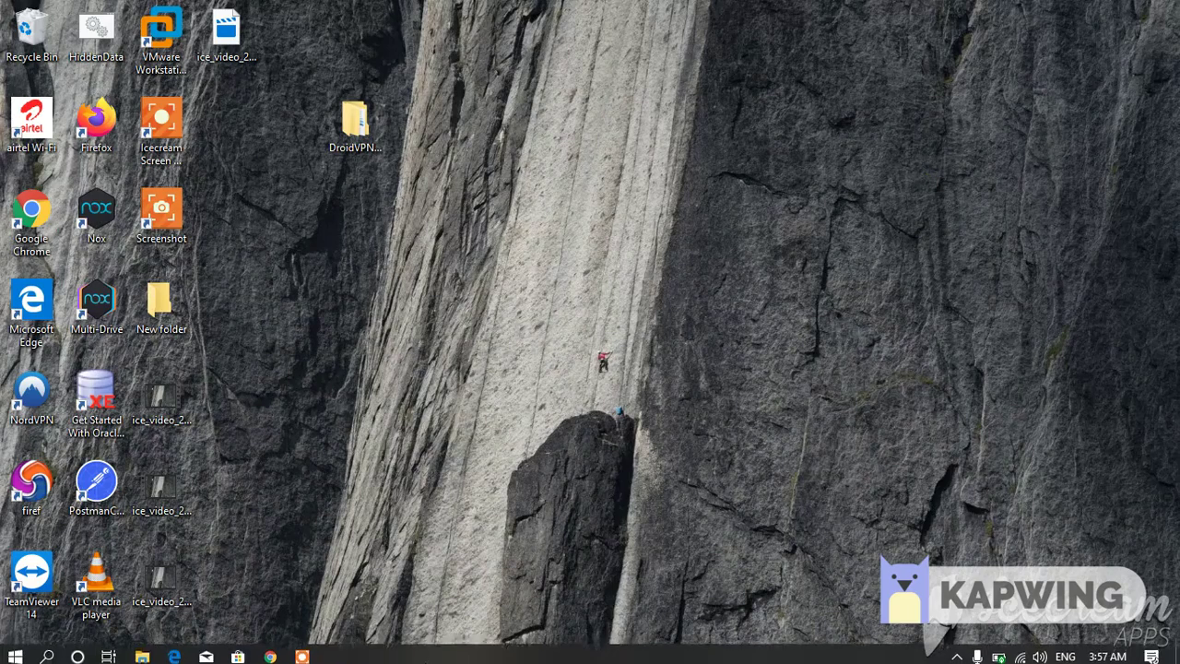
mouse_move(270, 650)
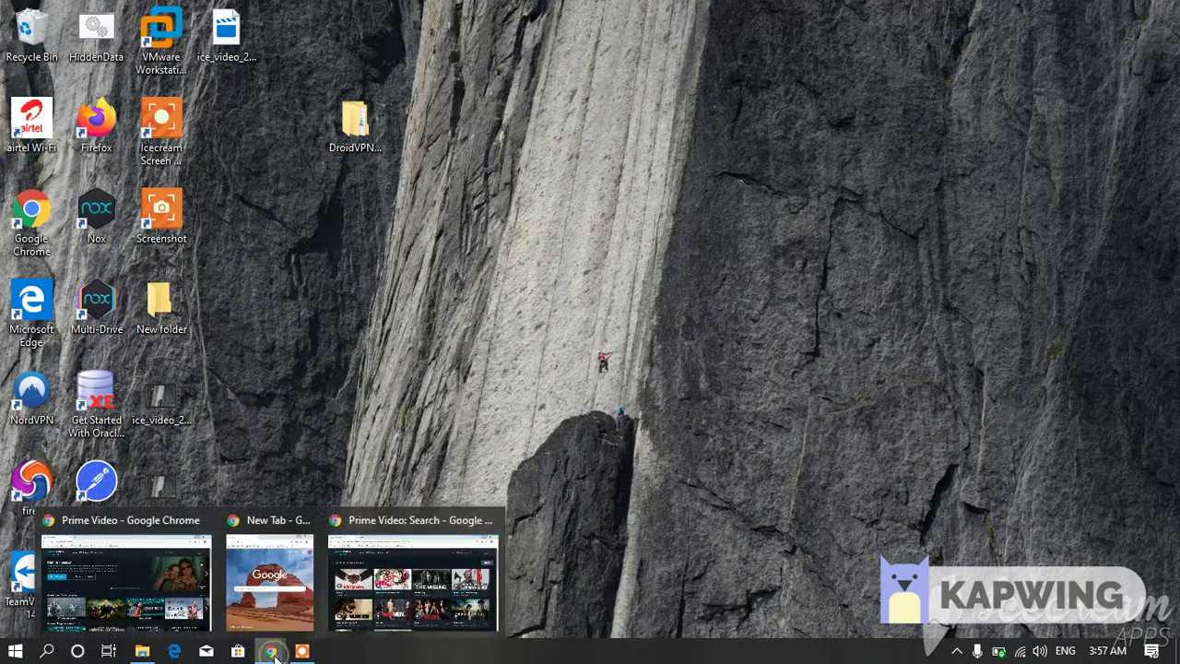
left_click(419, 584)
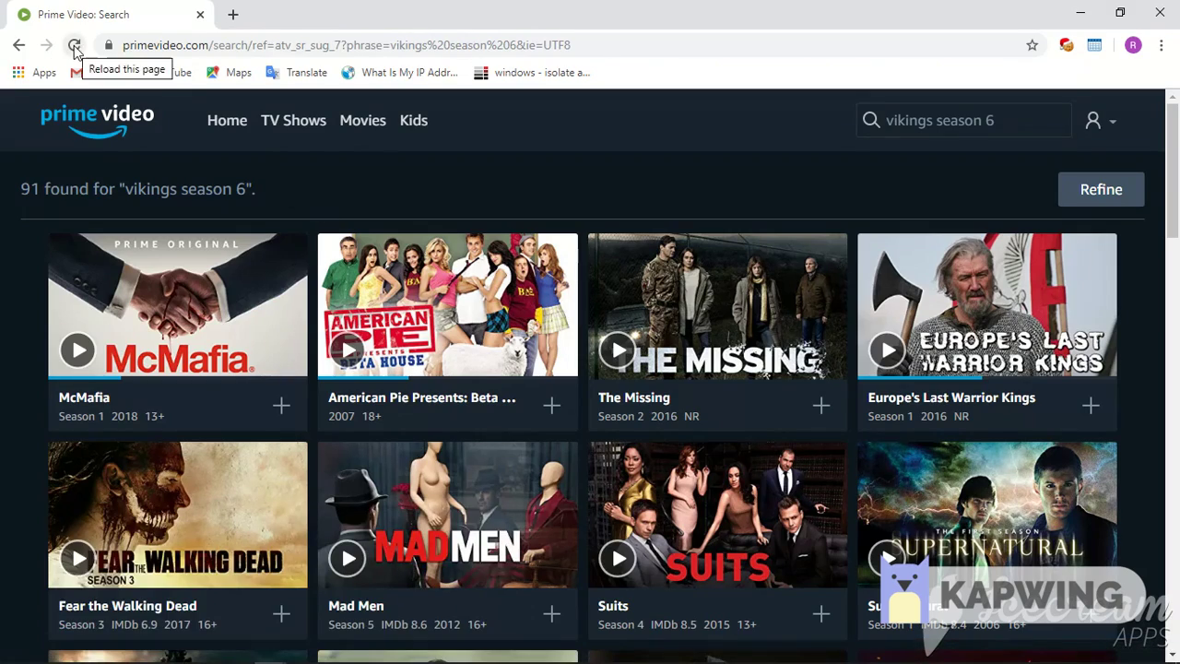
left_click(166, 46)
type("p")
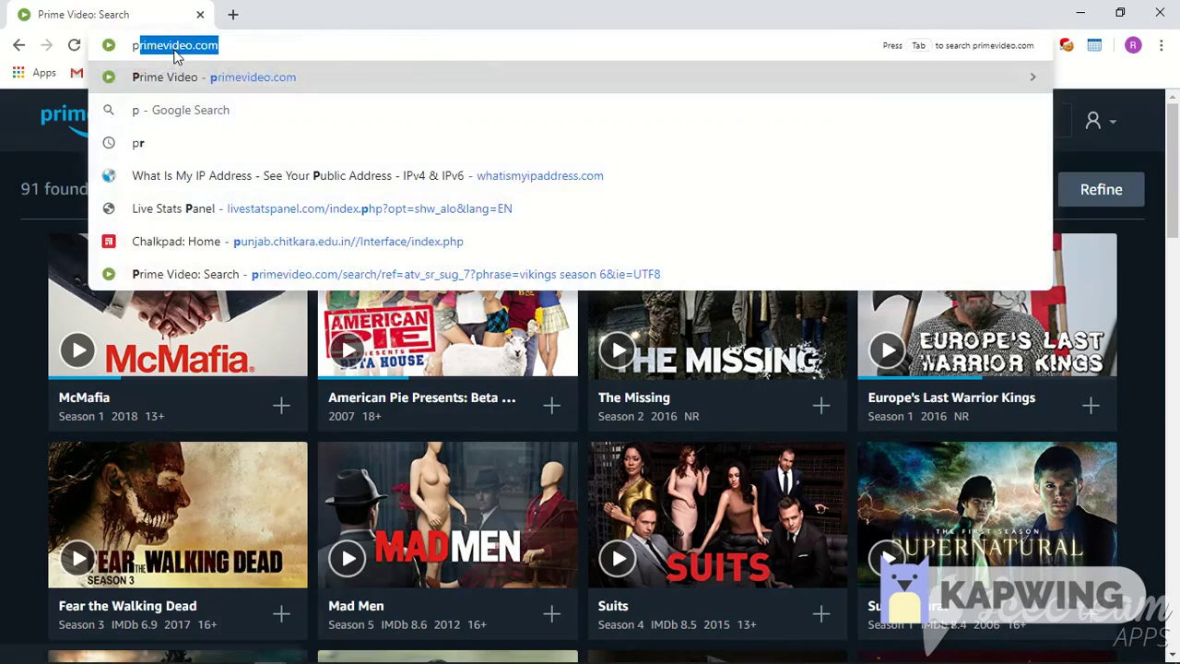
key("Return")
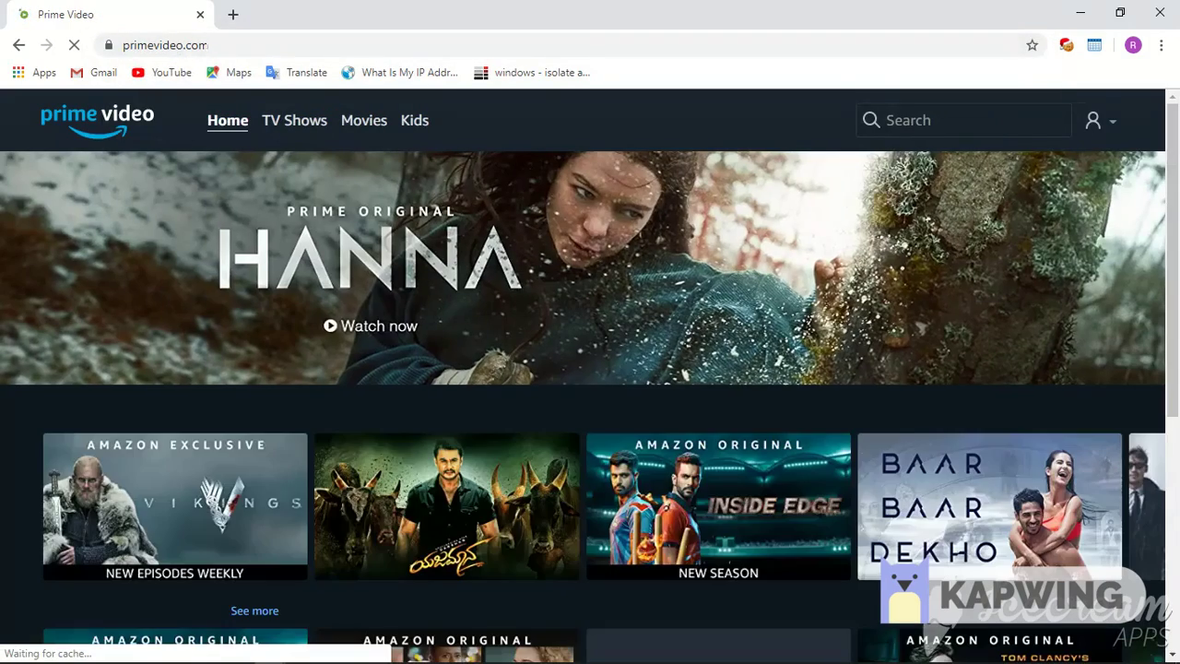
Check the public IP address on whatismyipaddress.com in a new tab and return to Prime Video
left_click(231, 15)
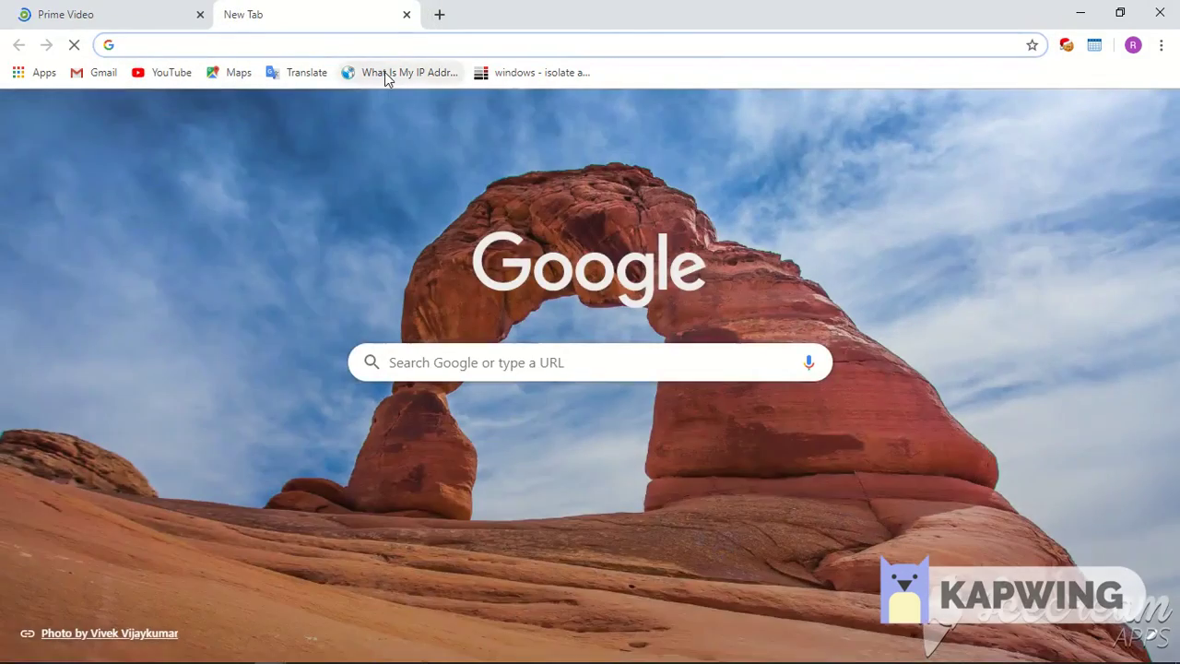
left_click(385, 72)
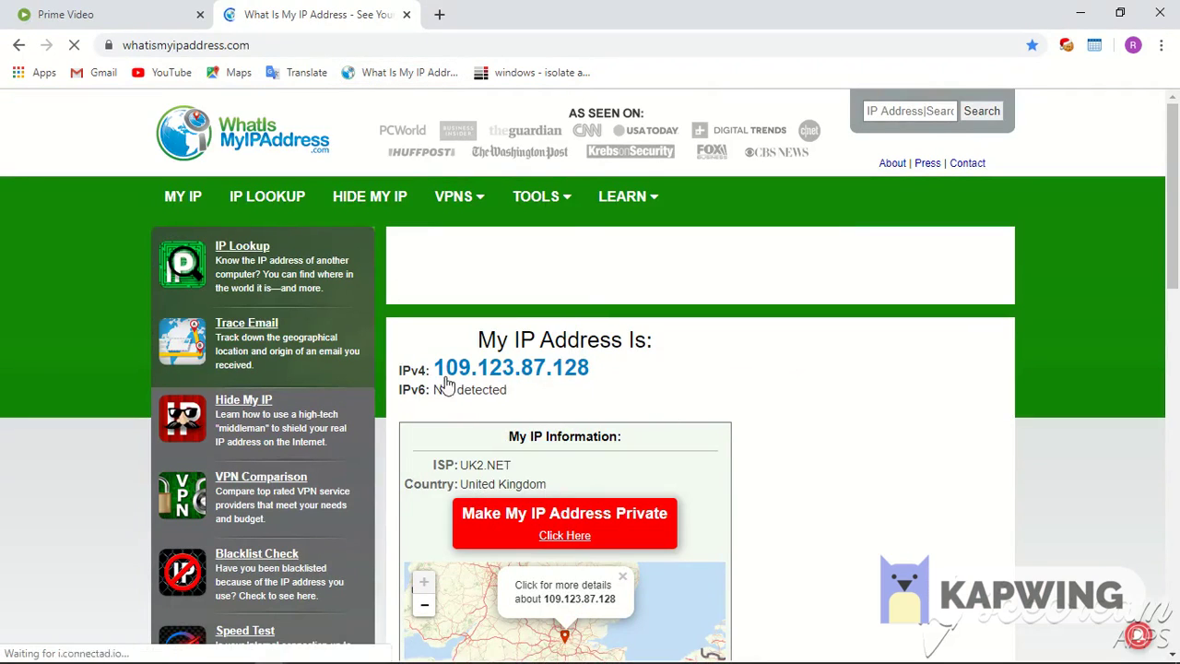
left_click(150, 11)
Search Prime Video for "vikings season 6" and open the Vikings series page
left_click(947, 125)
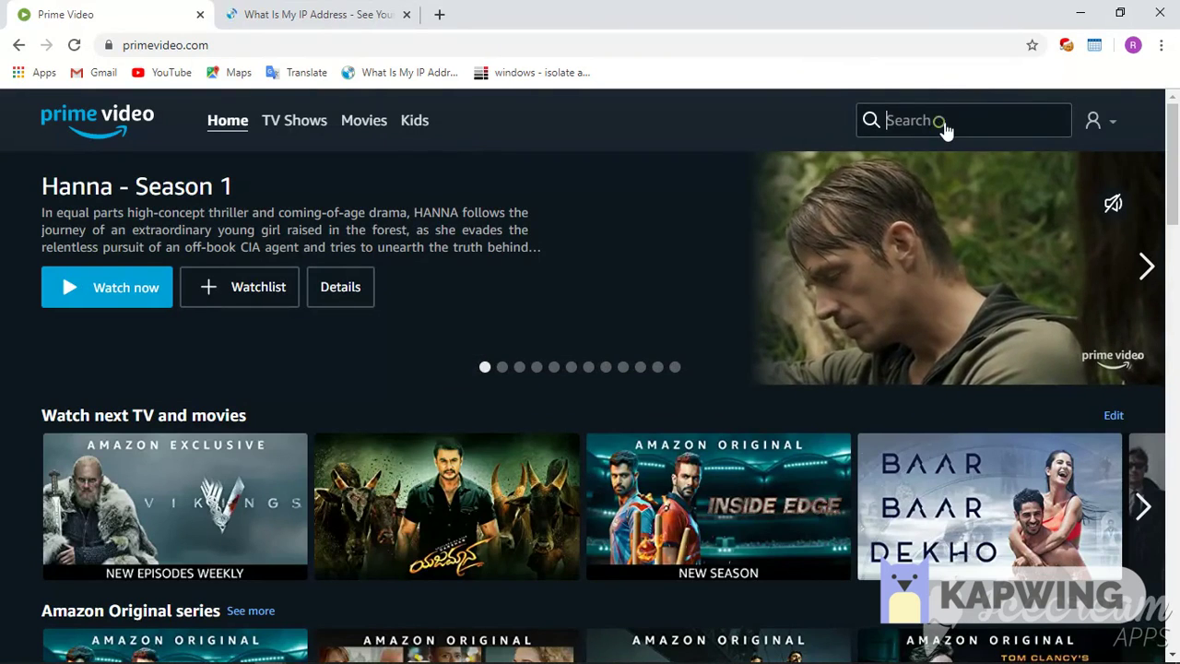
type("vik")
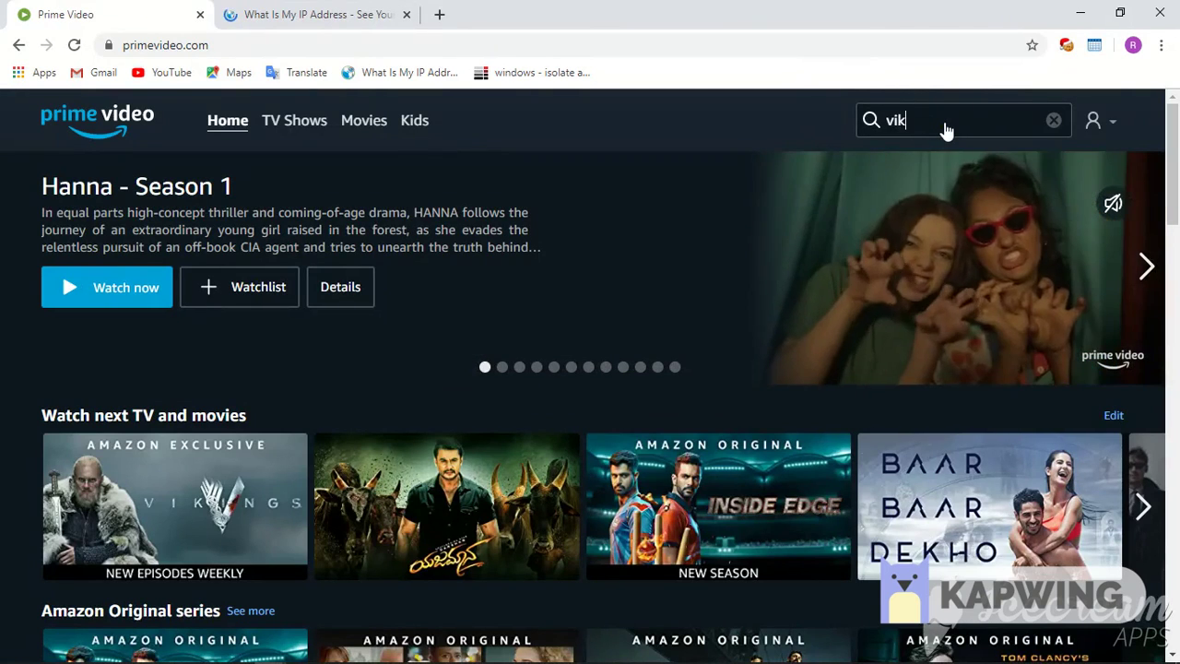
type("i")
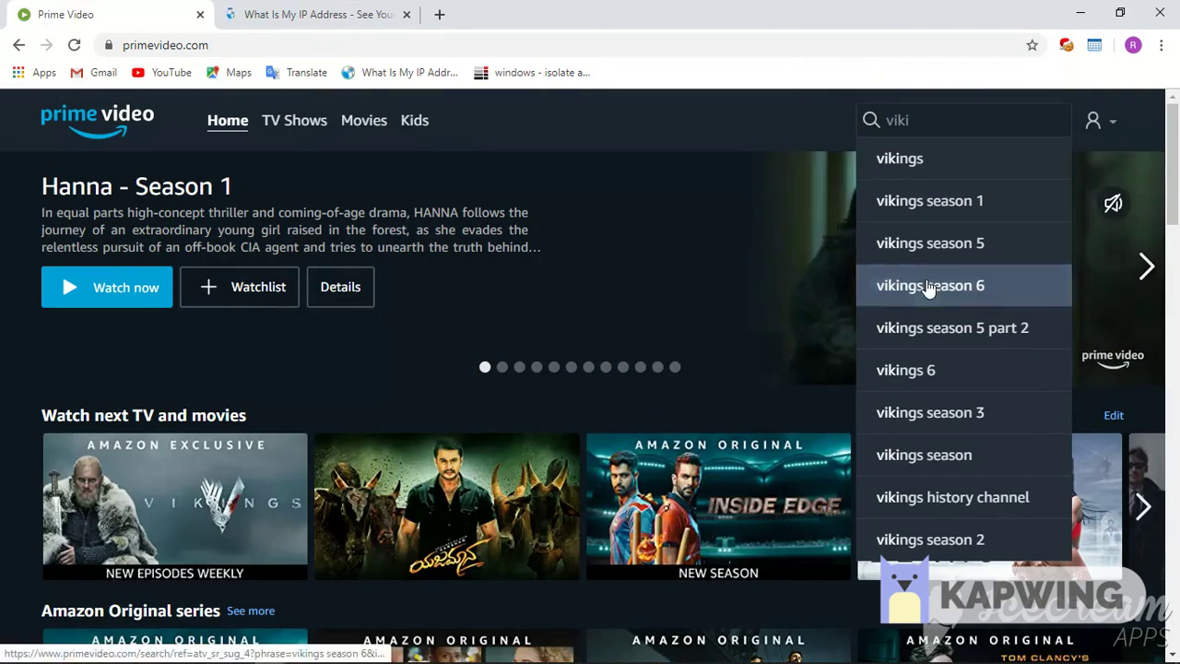
left_click(928, 285)
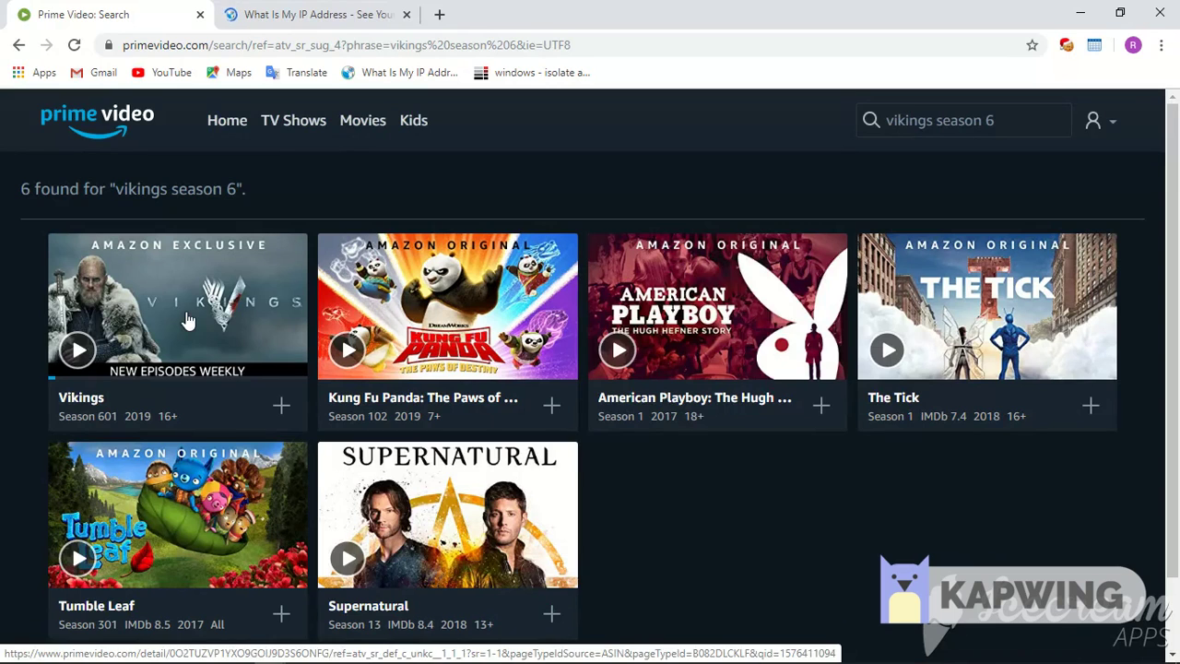
left_click(183, 314)
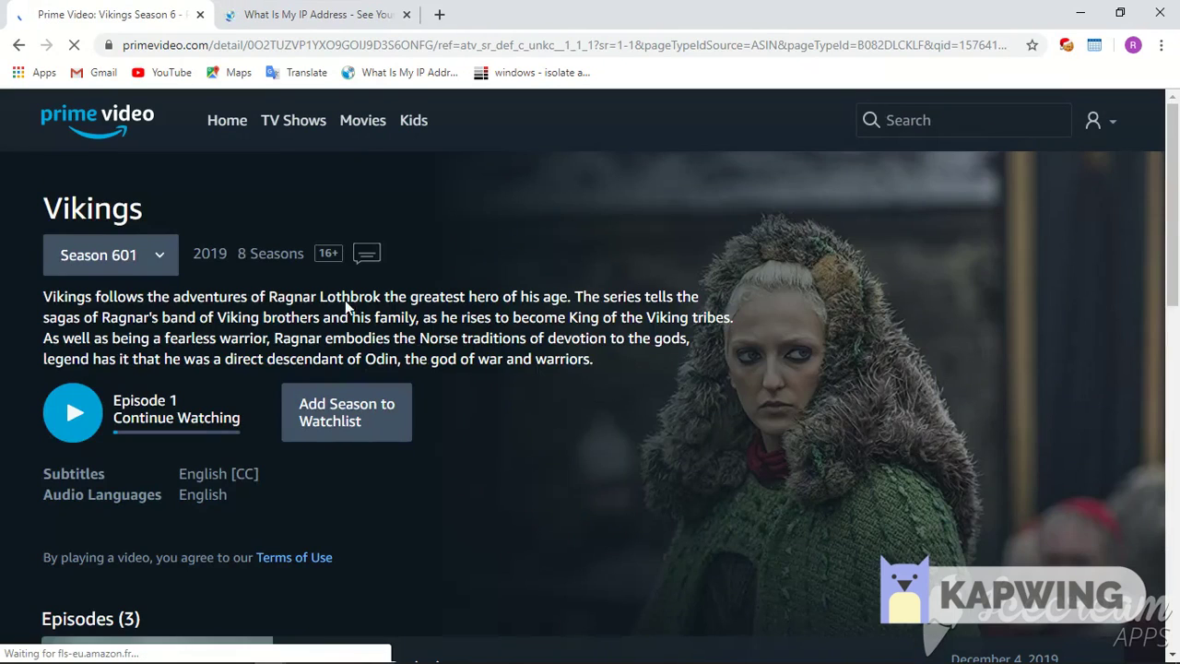
Look through the Vikings episode list, start episode 1 "New Beginnings" and close the player
scroll(600, 295, "down", 6)
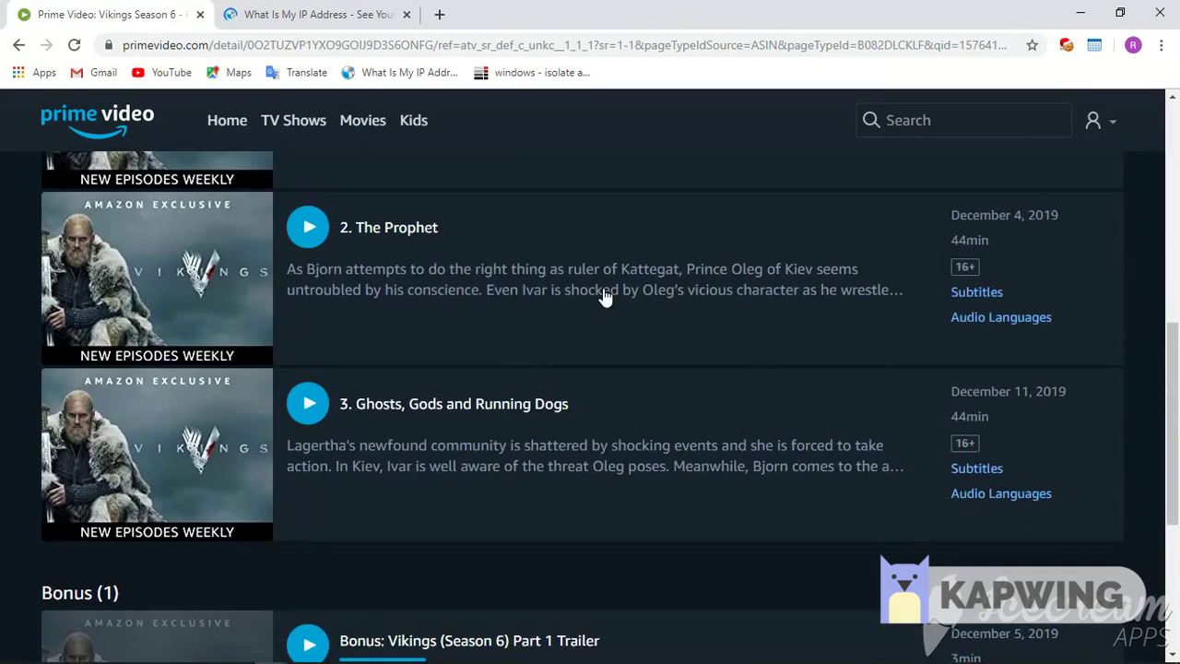
scroll(603, 295, "down", 3)
scroll(600, 295, "up", 8)
scroll(600, 295, "down", 2)
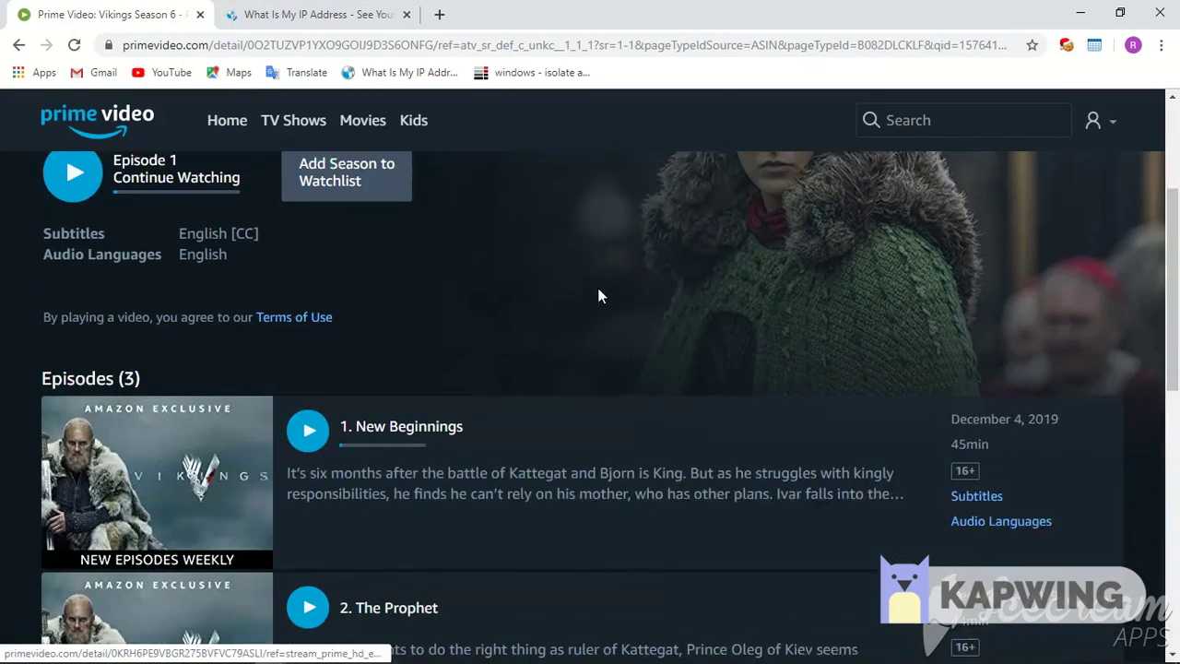
left_click(307, 420)
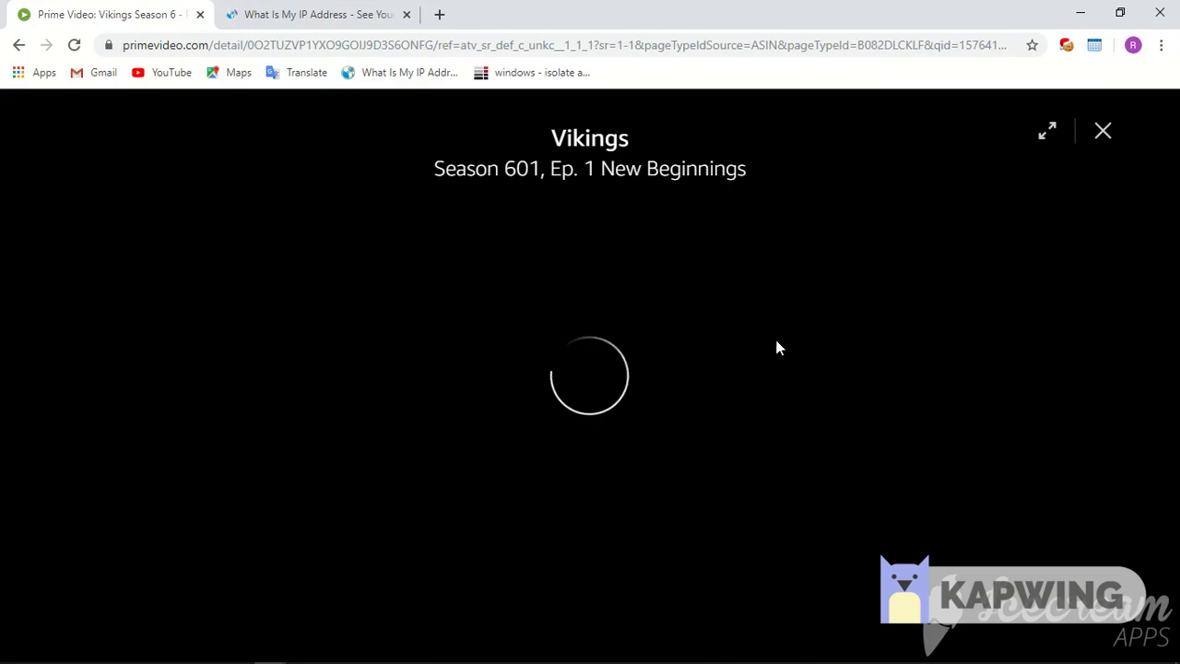
left_click(1105, 136)
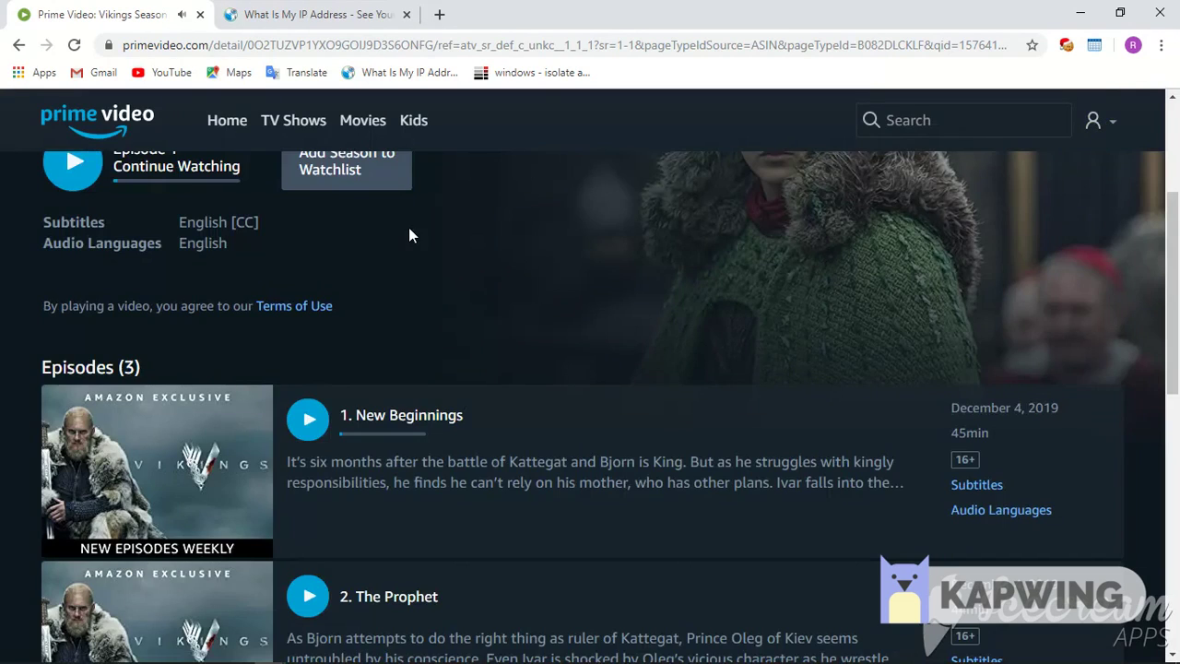
scroll(410, 236, "up", 3)
scroll(410, 236, "down", 10)
scroll(410, 236, "up", 10)
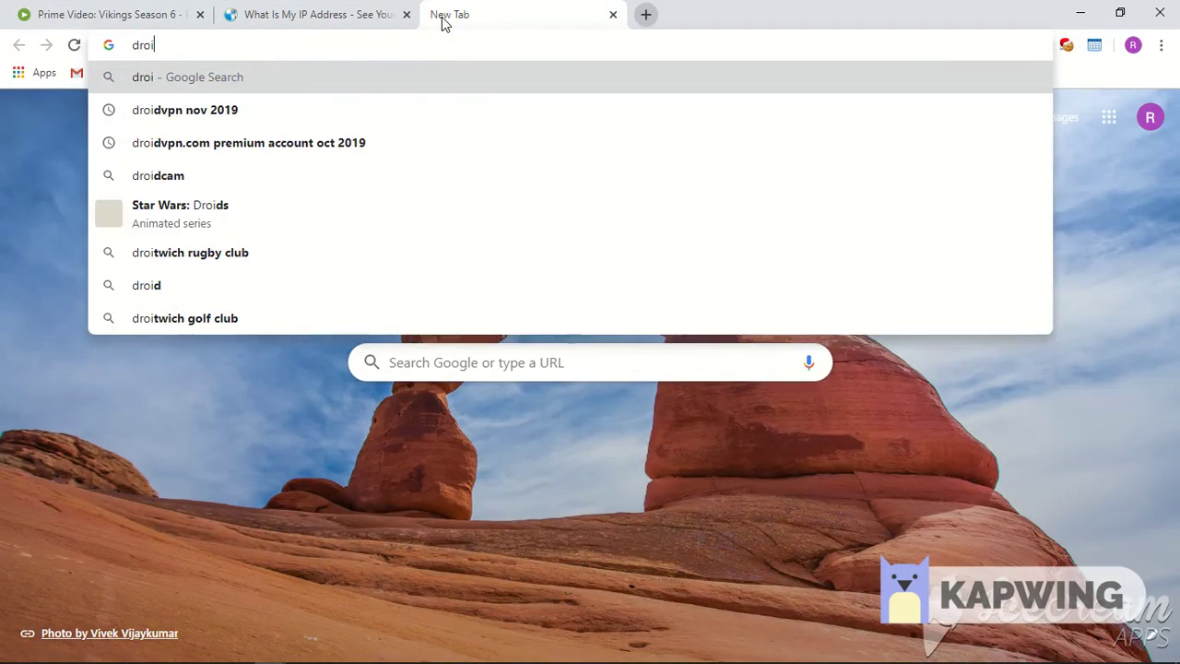
Open droidvpn.com in a new tab and look through its home page
type("dvpn")
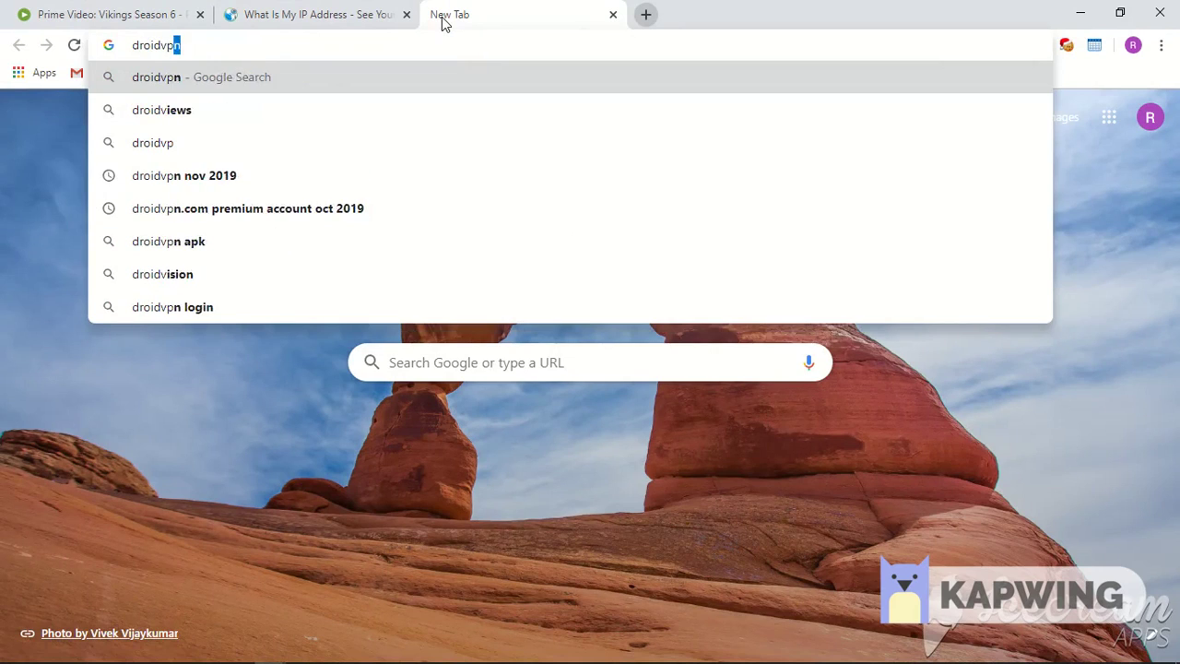
type(".com")
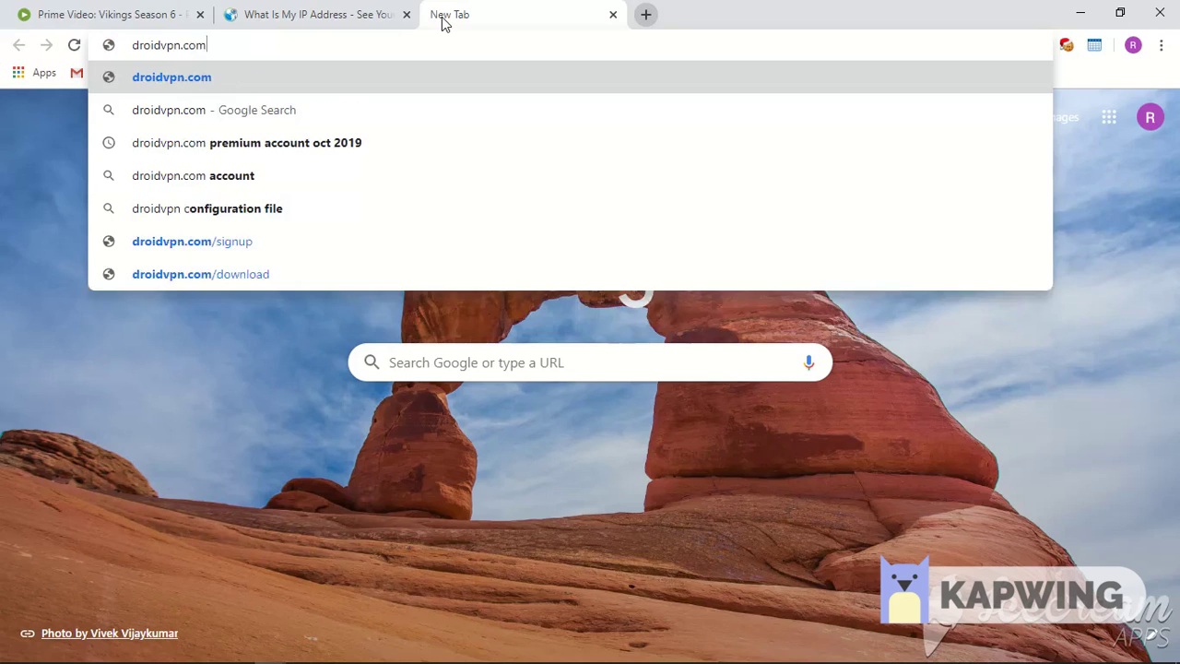
key("Return")
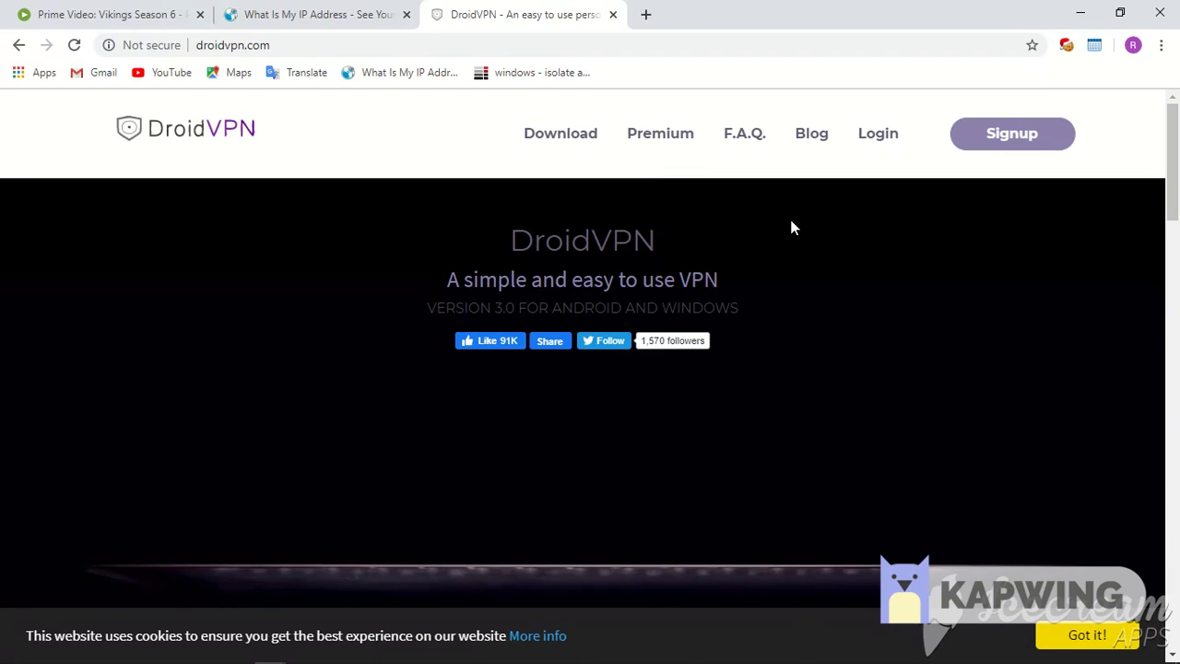
scroll(790, 226, "down", 10)
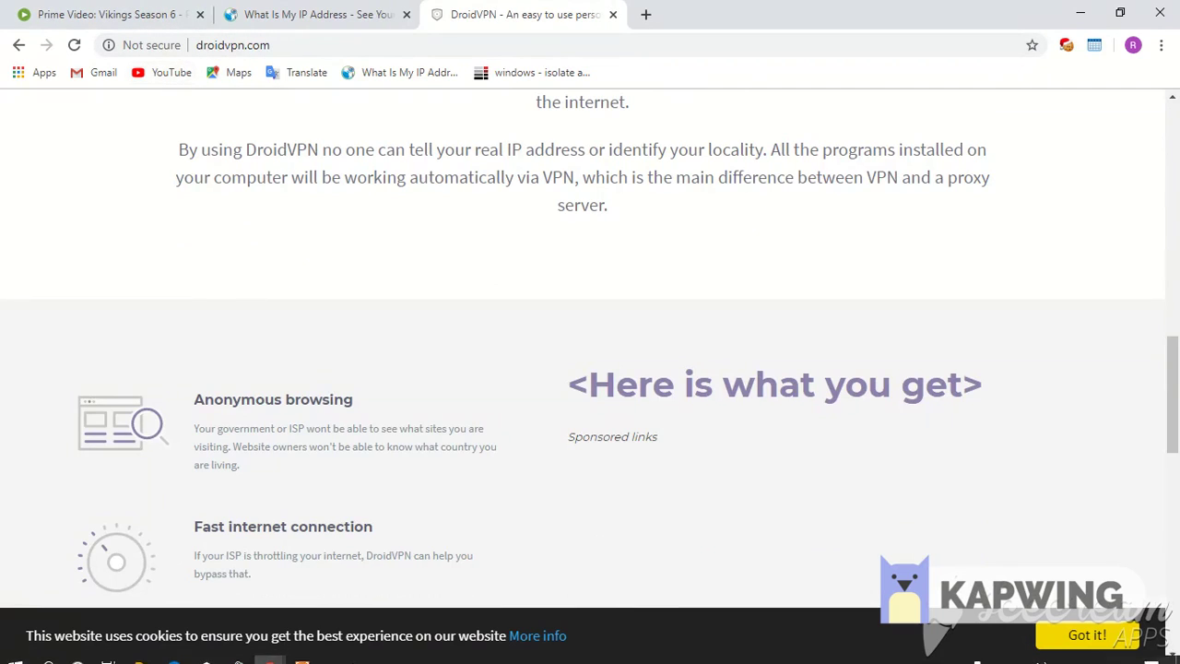
left_click(307, 653)
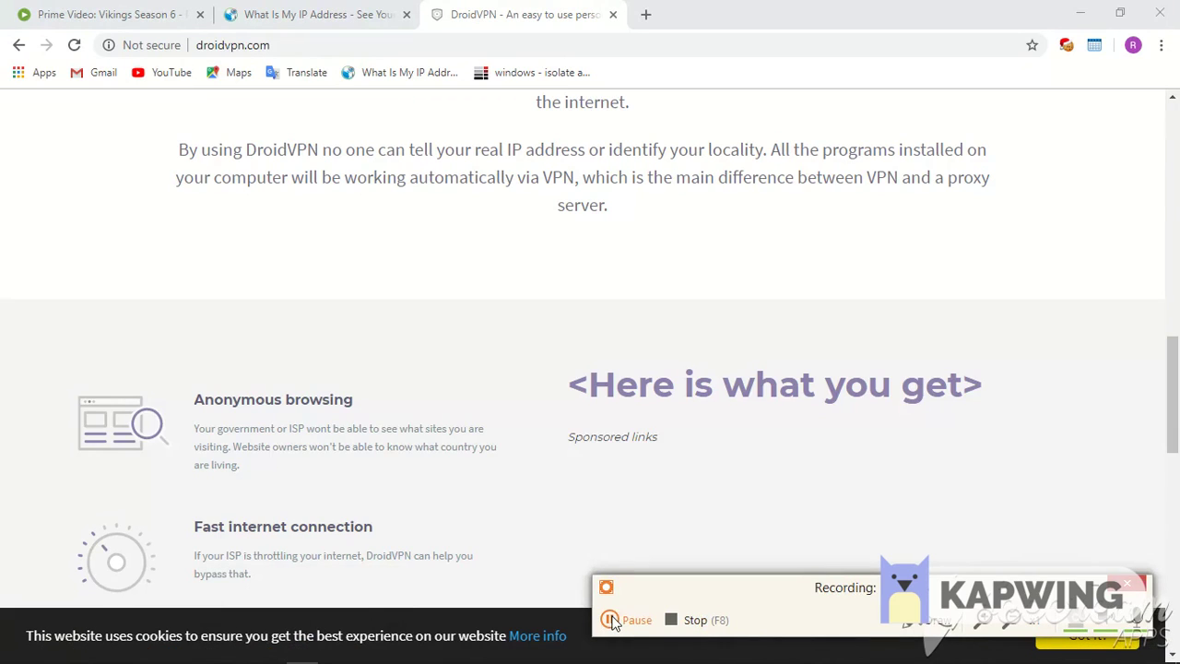